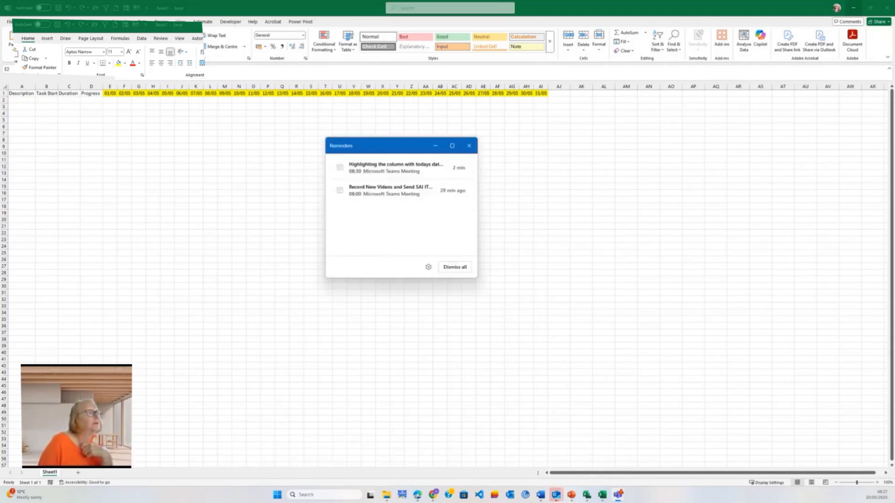
Dismiss the reminders and look over the header row, from the task columns across to the last May date
{"action": "left_click", "coordinate": [469, 146]}
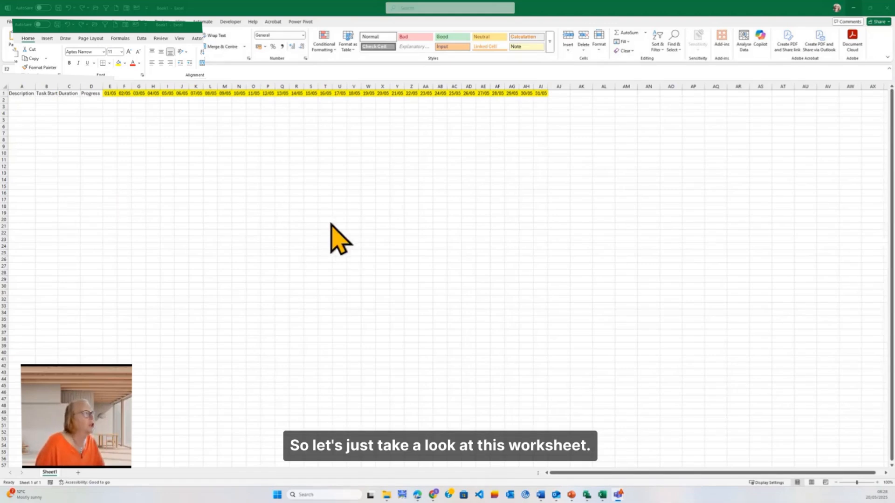
{"action": "scroll", "coordinate": [200, 195], "scroll_direction": "up", "scroll_amount": 7}
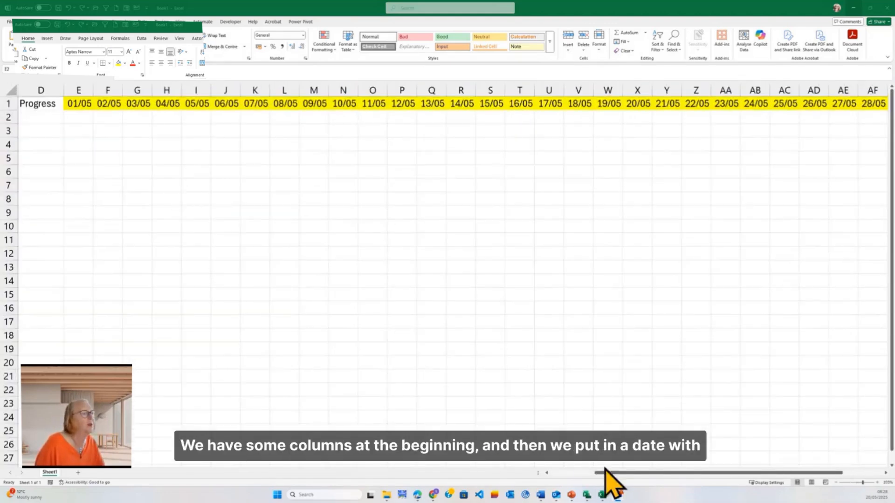
{"action": "left_click", "coordinate": [559, 473]}
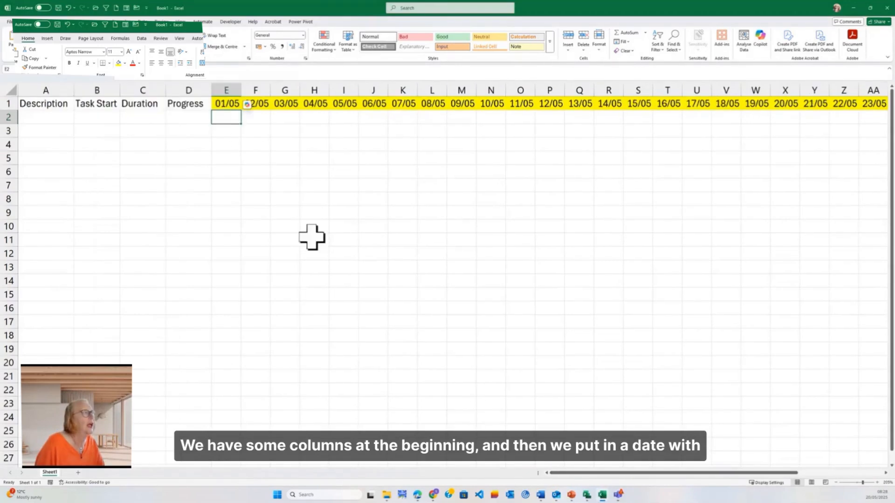
{"action": "left_click", "coordinate": [226, 104]}
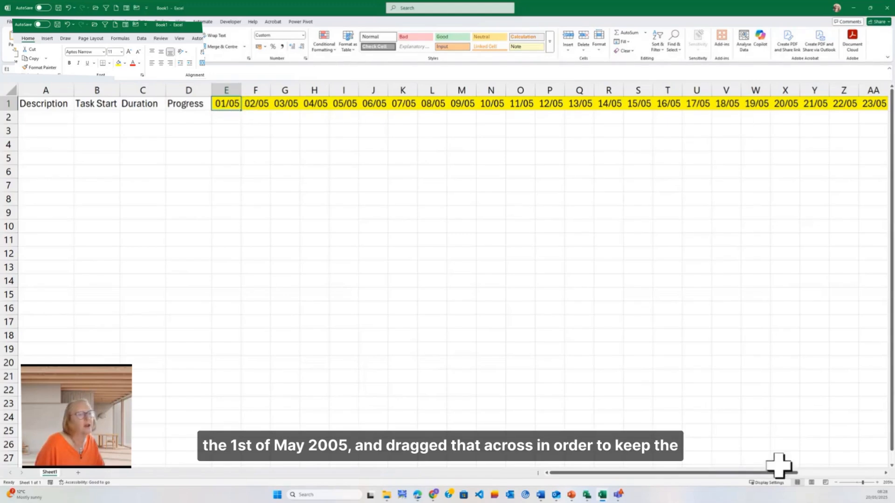
{"action": "left_click_drag", "start_coordinate": [773, 473], "coordinate": [860, 474]}
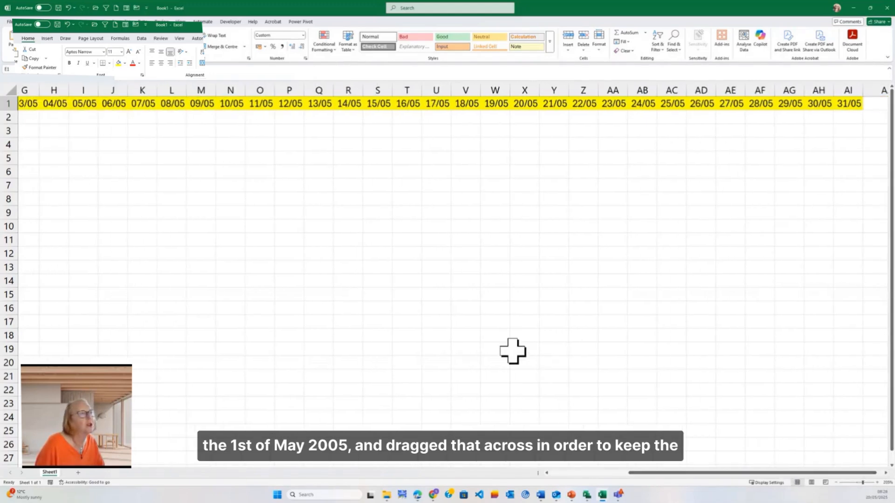
{"action": "scroll", "coordinate": [513, 351], "scroll_direction": "down", "scroll_amount": 1}
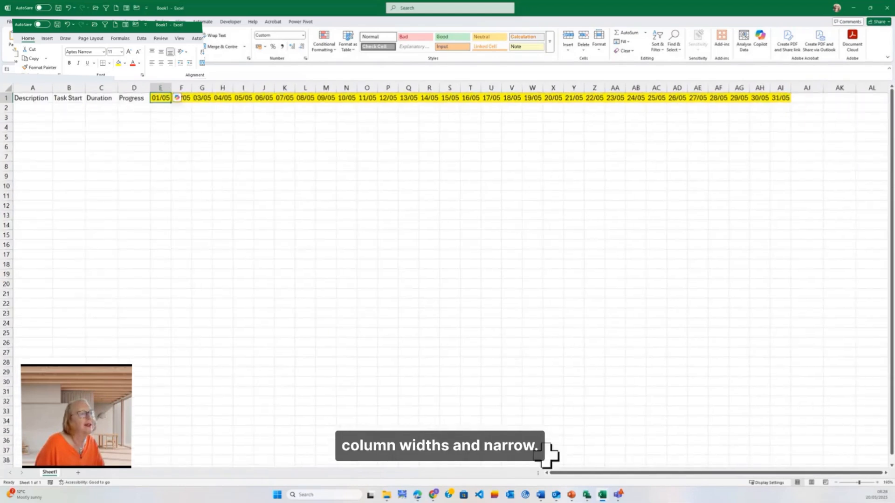
Check the custom dd/mm number format applied to the date headers in E1:AI1
{"action": "left_click", "coordinate": [782, 101], "text": "shift"}
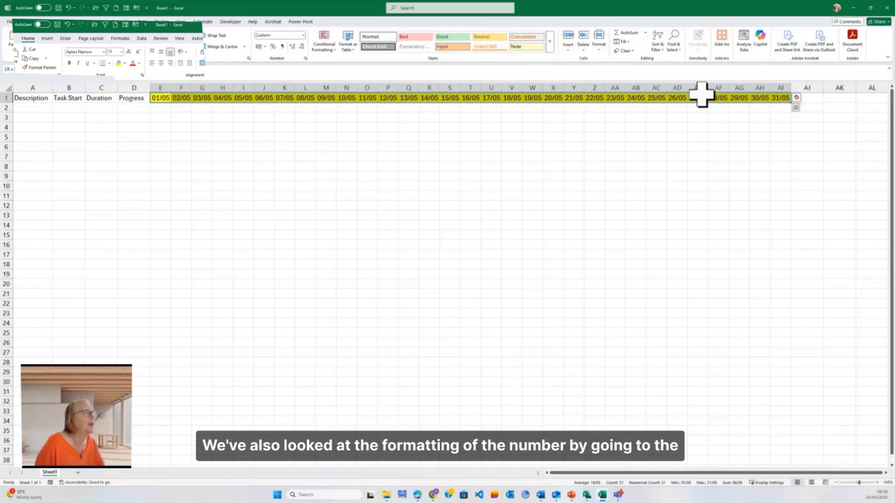
{"action": "left_click", "coordinate": [305, 58]}
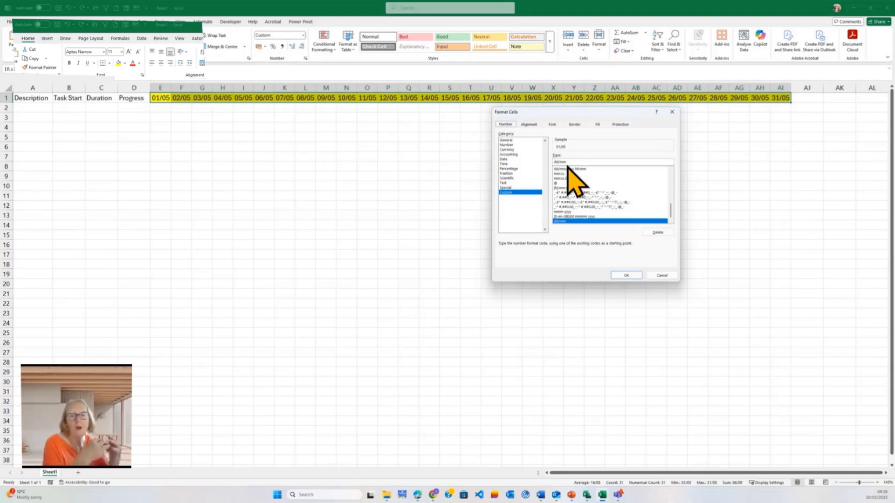
{"action": "left_click", "coordinate": [625, 274]}
Reduce the date headers' font size to 8 and narrow columns E to AI to fit them
{"action": "left_click", "coordinate": [138, 51]}
{"action": "left_click", "coordinate": [139, 52]}
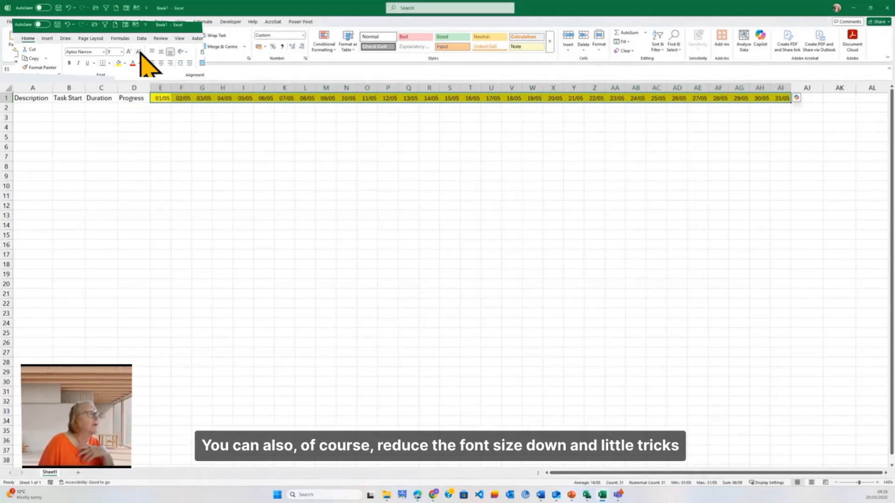
{"action": "left_click", "coordinate": [138, 51]}
{"action": "left_click_drag", "start_coordinate": [160, 88], "coordinate": [767, 88]}
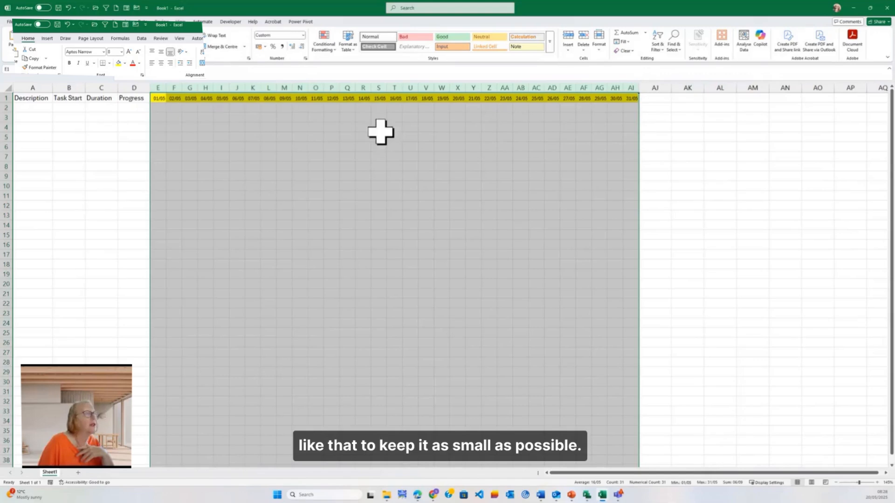
{"action": "left_click", "coordinate": [159, 109]}
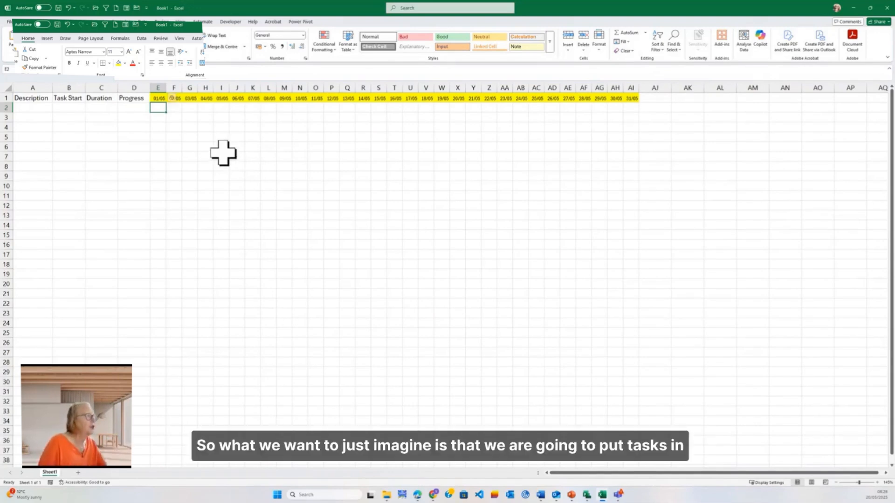
Enter Task 1 in A2 and fill the series down to Task 16 in A17
{"action": "left_click", "coordinate": [32, 109]}
{"action": "type", "text": "Task 1"}
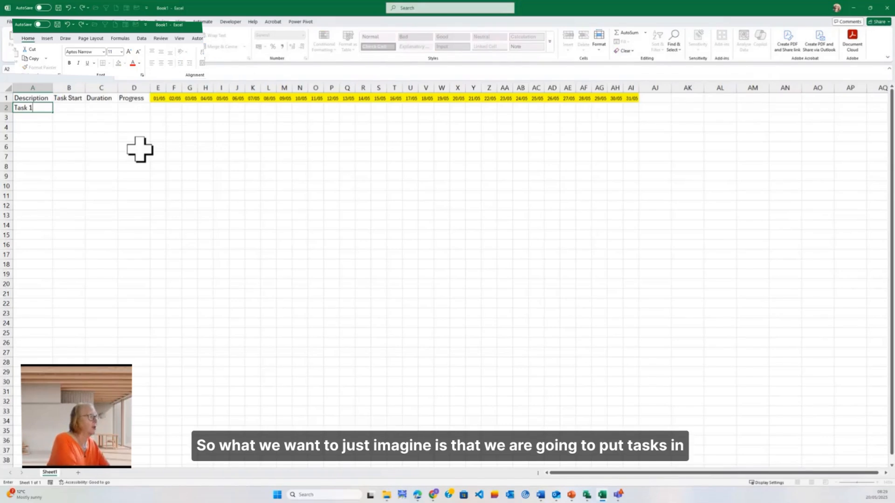
{"action": "key", "text": "Tab"}
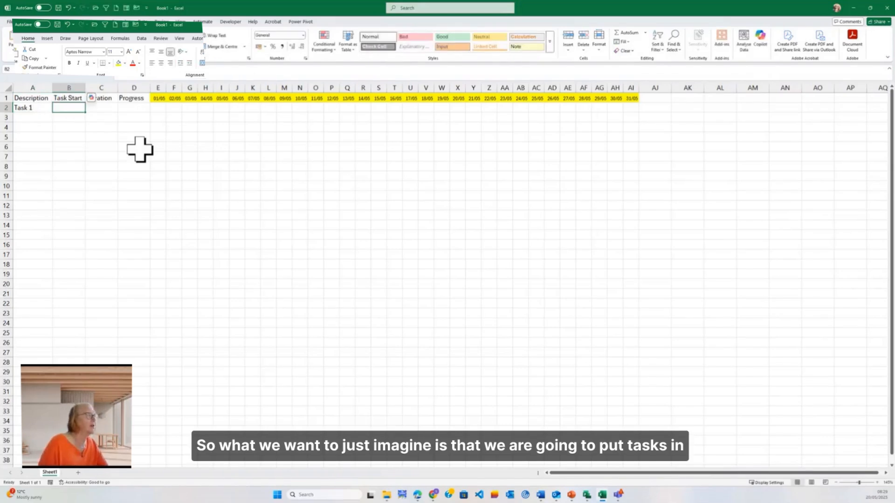
{"action": "left_click", "coordinate": [40, 107]}
{"action": "left_click_drag", "start_coordinate": [53, 113], "coordinate": [49, 264]}
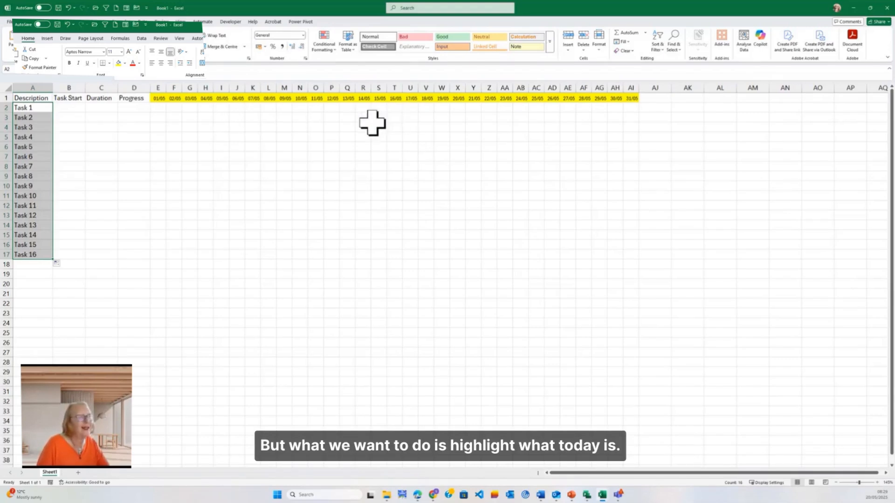
Start a formula-based conditional formatting rule on cell E2 with the formula =$E$1=today()
{"action": "left_click", "coordinate": [158, 108]}
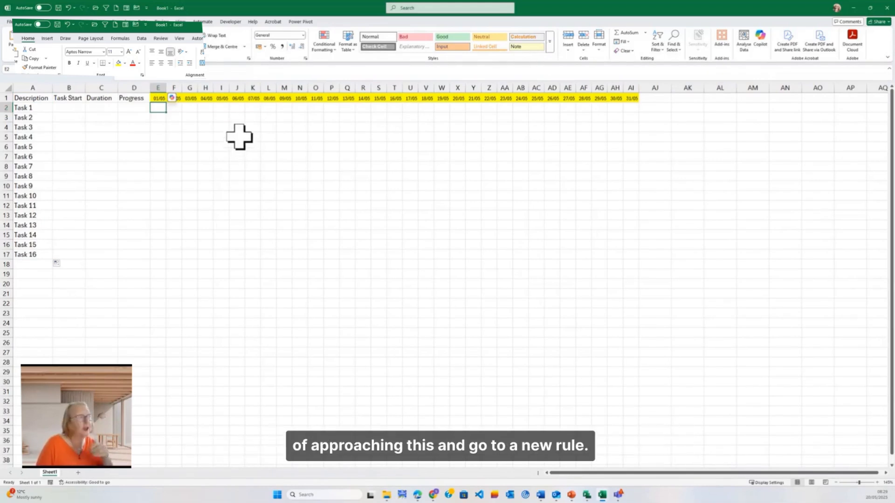
{"action": "left_click", "coordinate": [330, 55]}
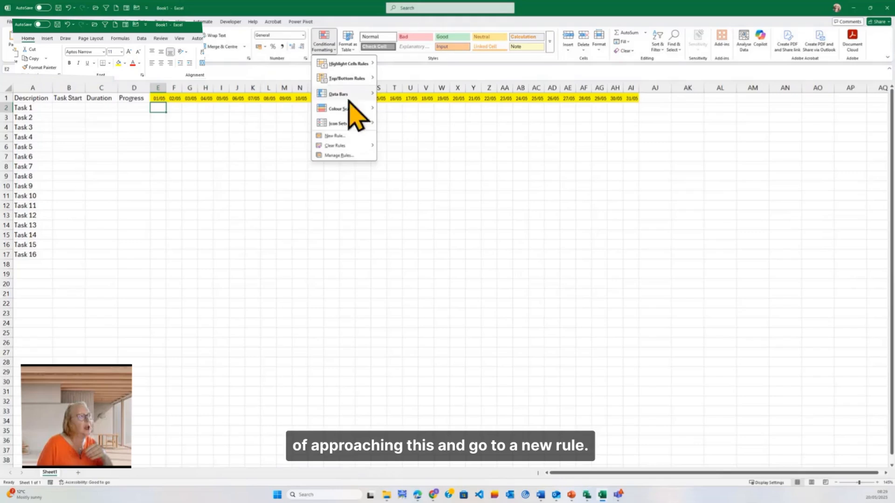
{"action": "left_click", "coordinate": [348, 137]}
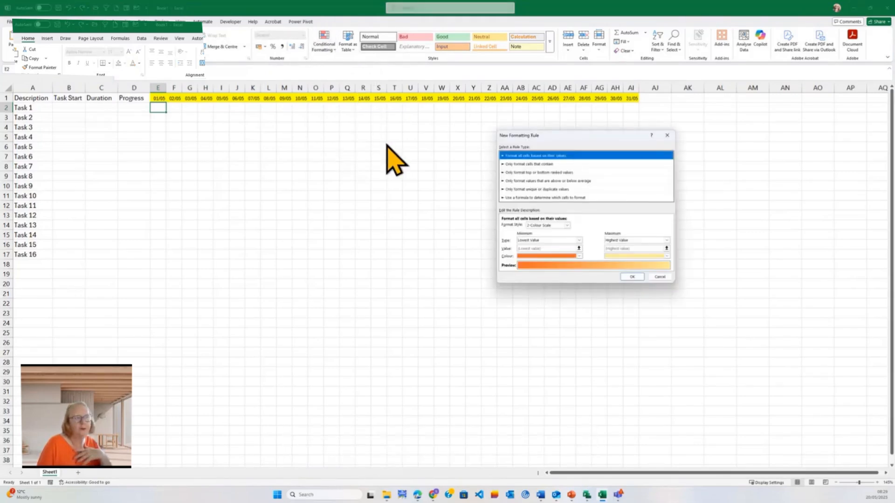
{"action": "left_click", "coordinate": [525, 197]}
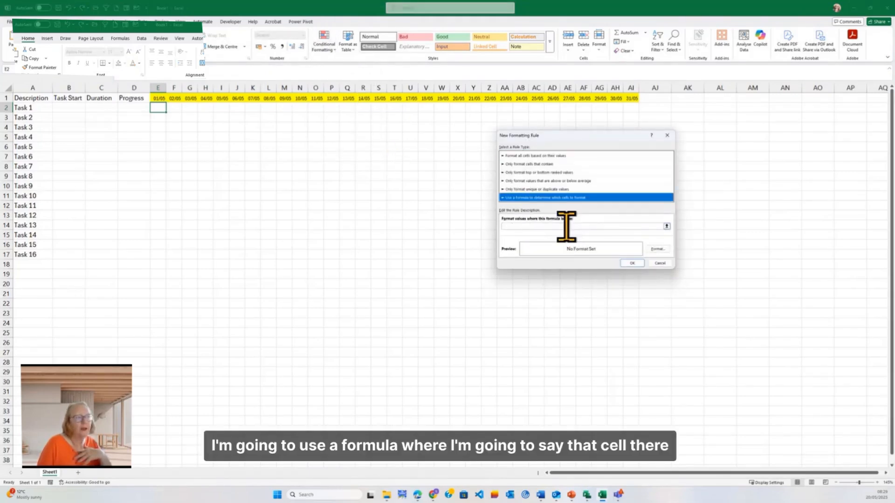
{"action": "left_click", "coordinate": [567, 227]}
{"action": "left_click", "coordinate": [159, 98]}
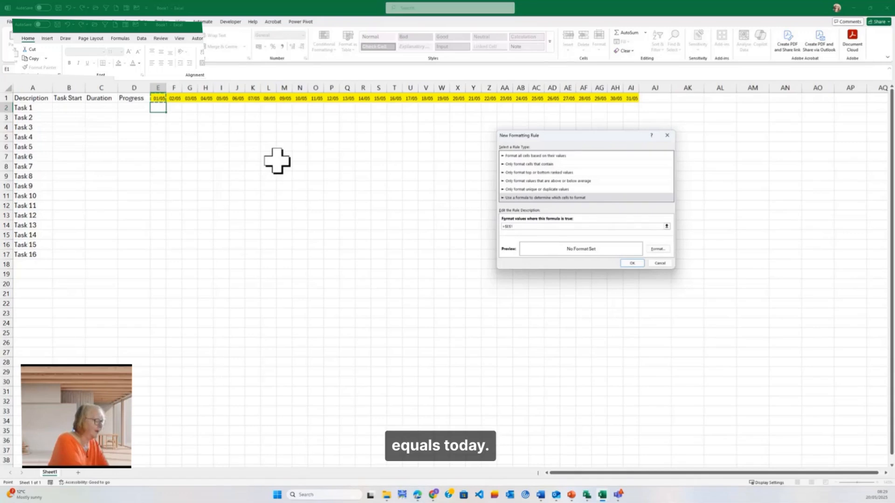
{"action": "type", "text": "=today("}
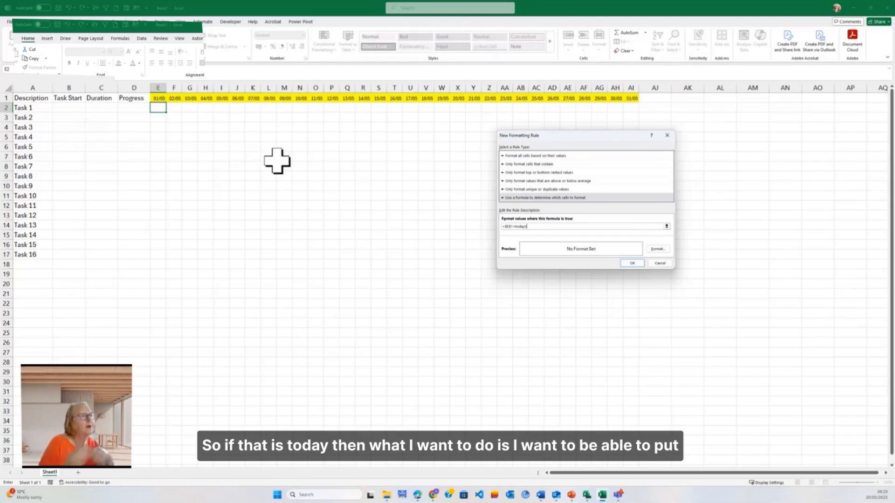
Set the rule's format to red borders on the left and right sides of the cell
{"action": "left_click", "coordinate": [656, 249]}
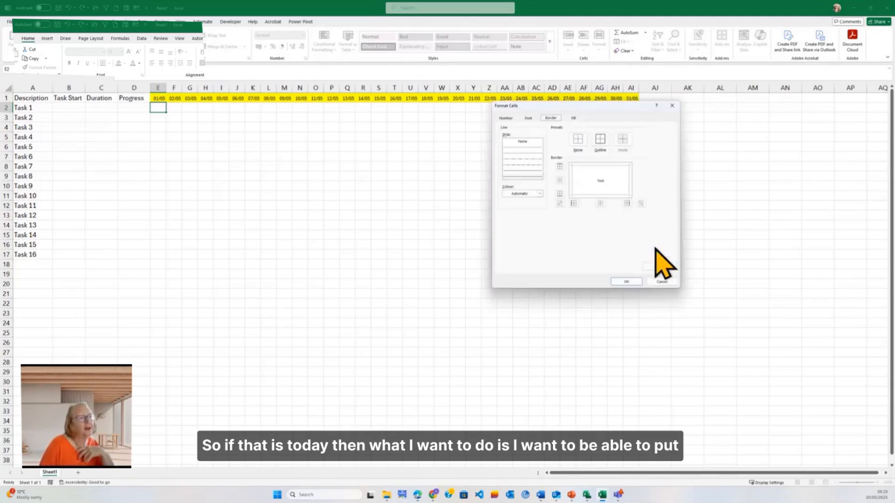
{"action": "left_click", "coordinate": [539, 193]}
{"action": "left_click", "coordinate": [516, 293]}
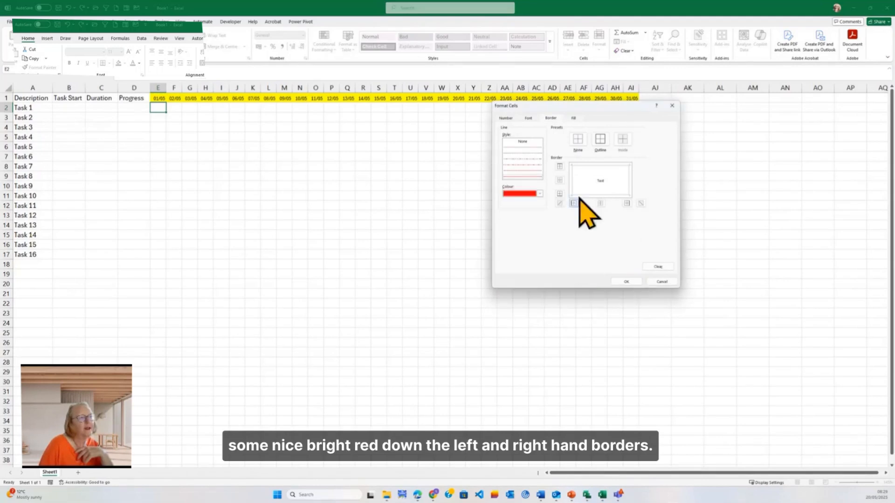
{"action": "left_click", "coordinate": [574, 203]}
{"action": "left_click", "coordinate": [626, 203]}
{"action": "left_click", "coordinate": [626, 281]}
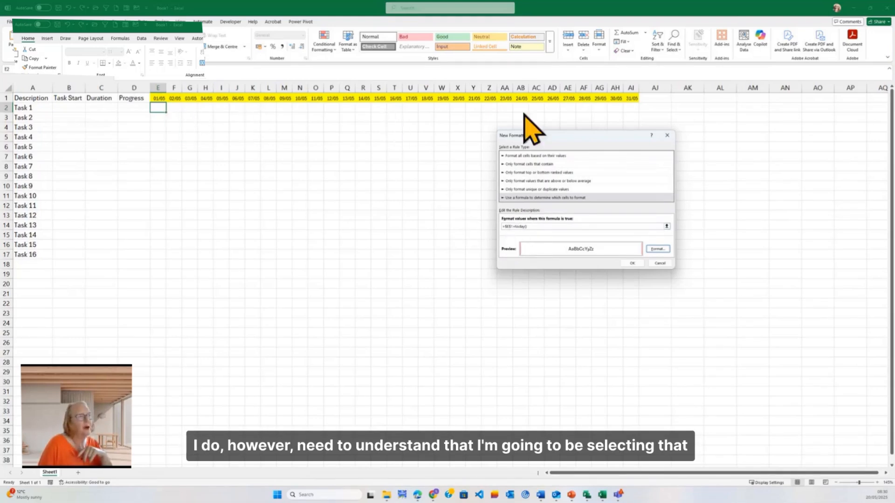
Make the column reference relative in the rule's formula, giving =E$1=today(), and create the rule
{"action": "left_click", "coordinate": [507, 227]}
{"action": "key", "text": "Left"}
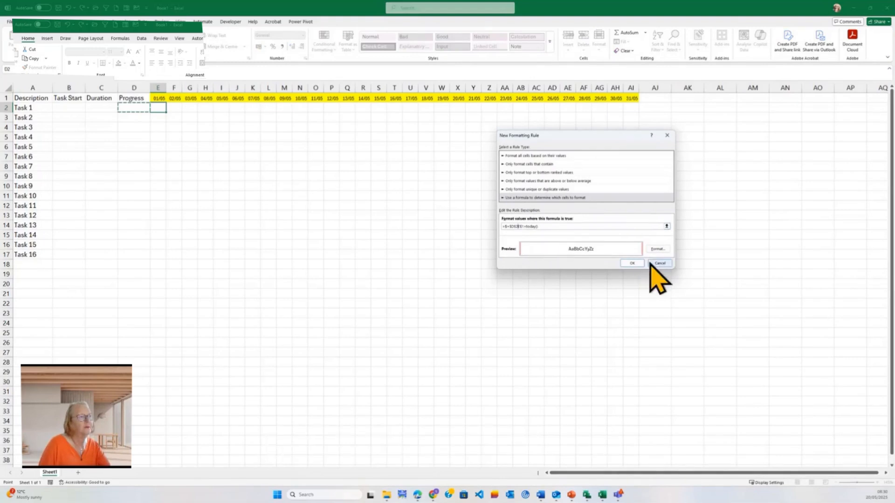
{"action": "left_click_drag", "start_coordinate": [522, 227], "coordinate": [502, 227]}
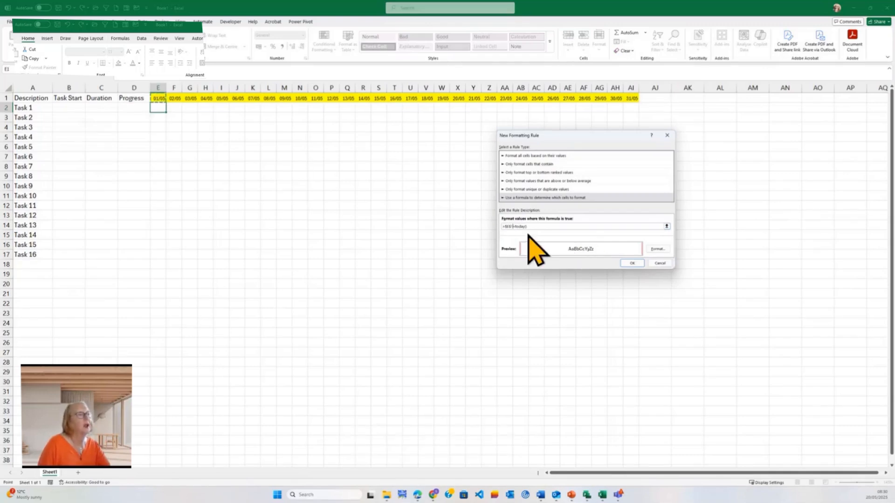
{"action": "left_click", "coordinate": [507, 227]}
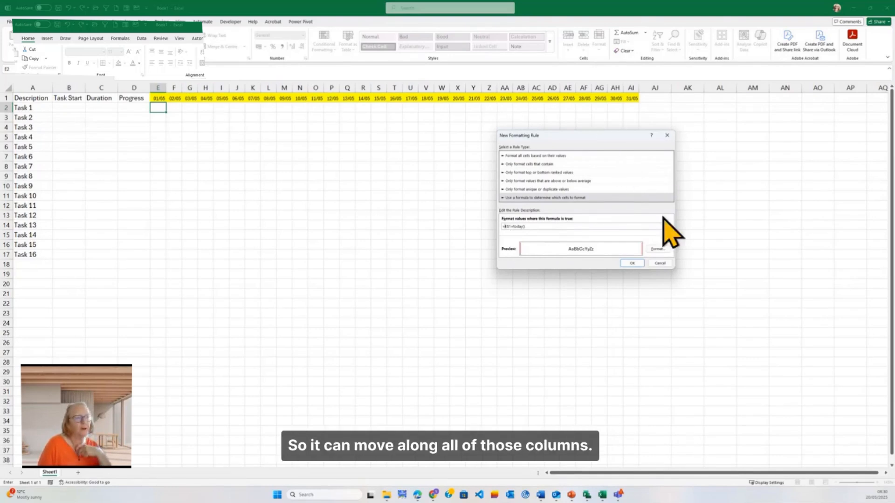
{"action": "left_click", "coordinate": [632, 263]}
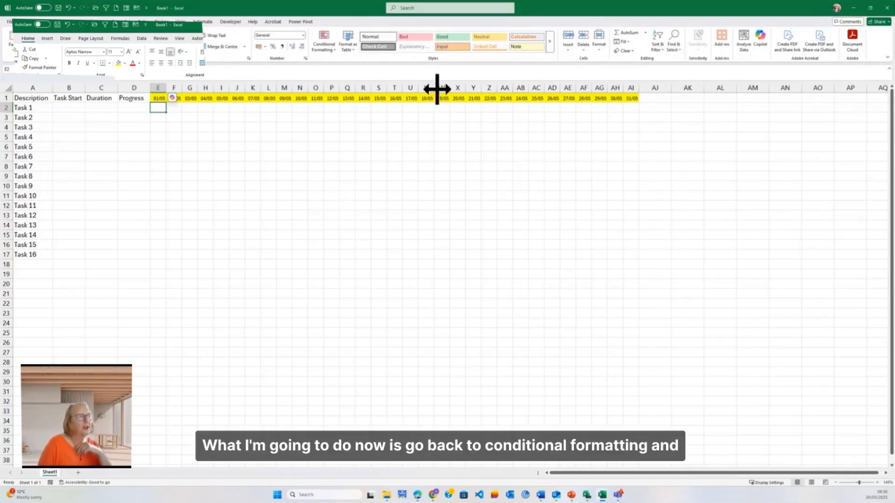
Extend the today rule's applied range to $A$1:$AI$17 and apply it
{"action": "left_click", "coordinate": [331, 48]}
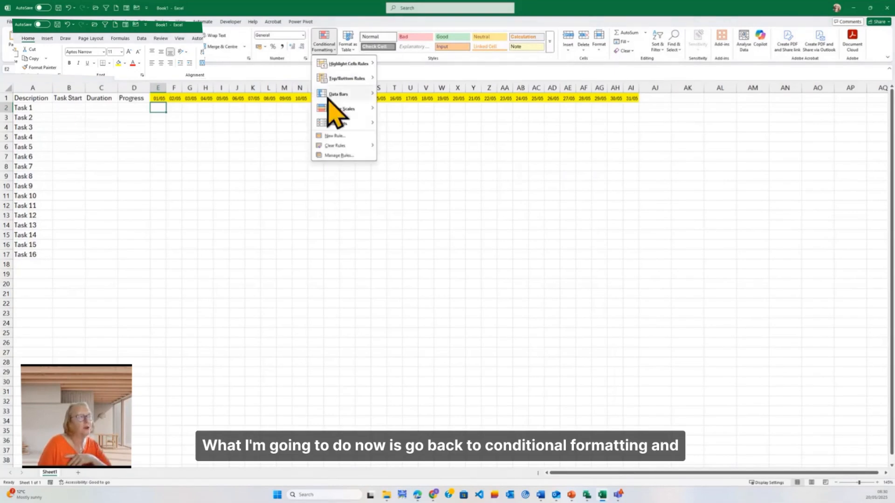
{"action": "left_click", "coordinate": [332, 155]}
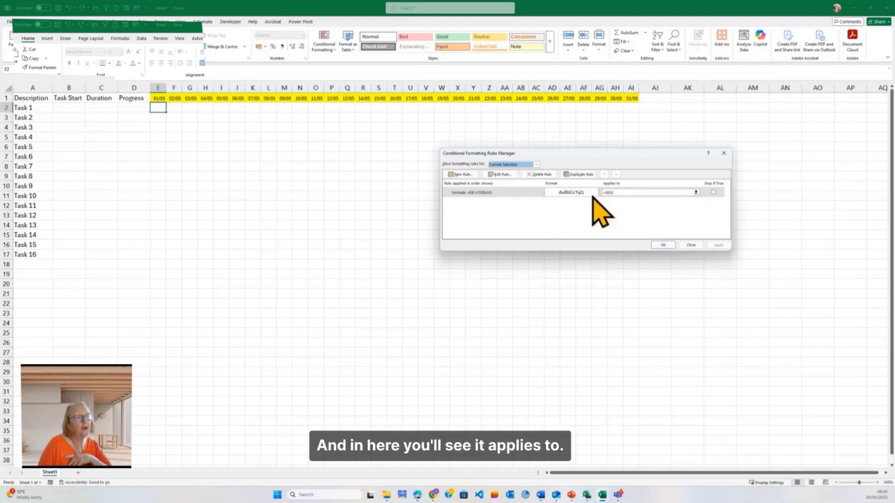
{"action": "left_click", "coordinate": [696, 193]}
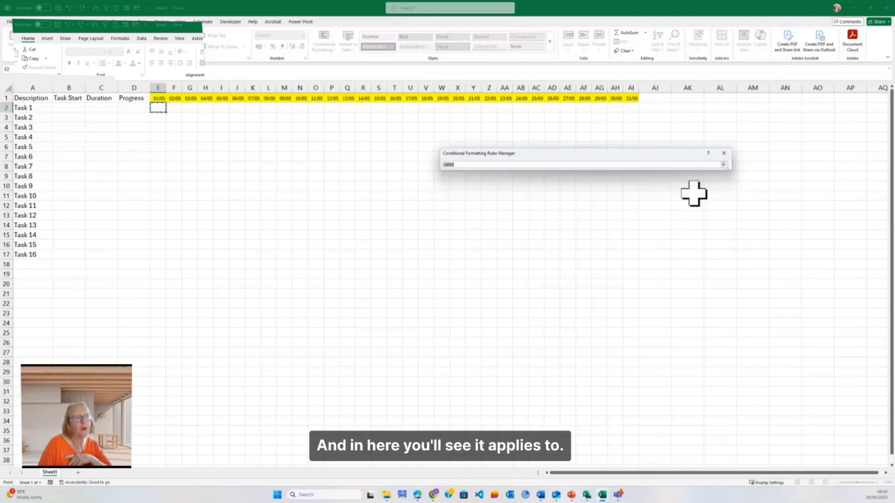
{"action": "left_click", "coordinate": [40, 98]}
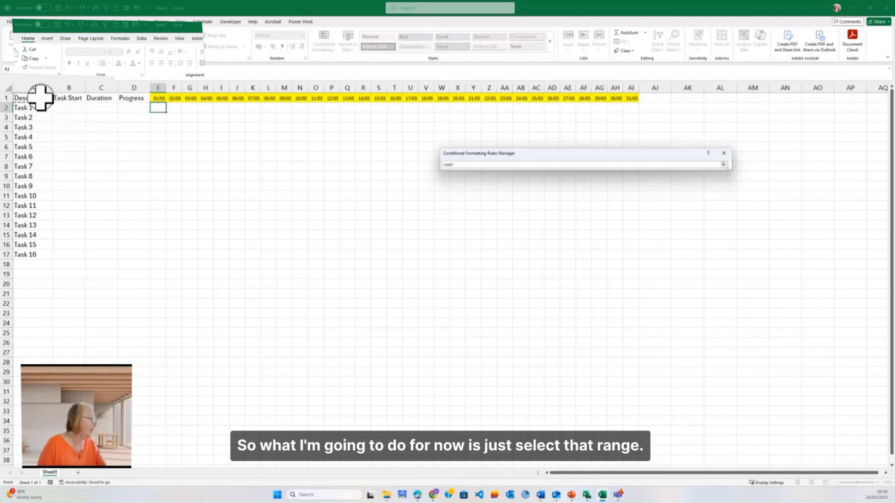
{"action": "key", "text": "ctrl+shift+End"}
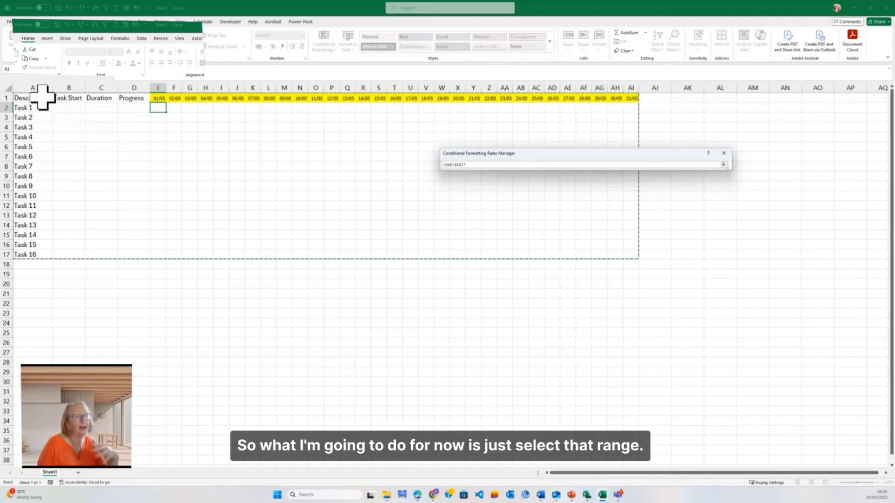
{"action": "left_click", "coordinate": [723, 165]}
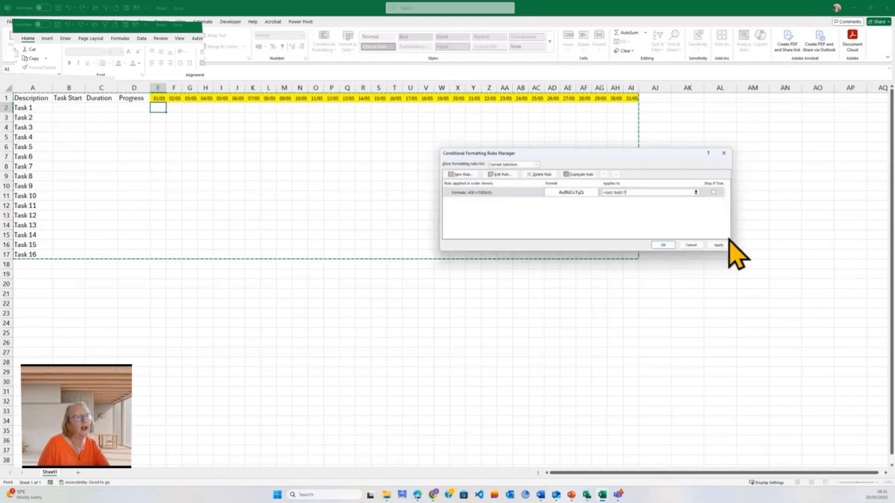
{"action": "left_click", "coordinate": [719, 245]}
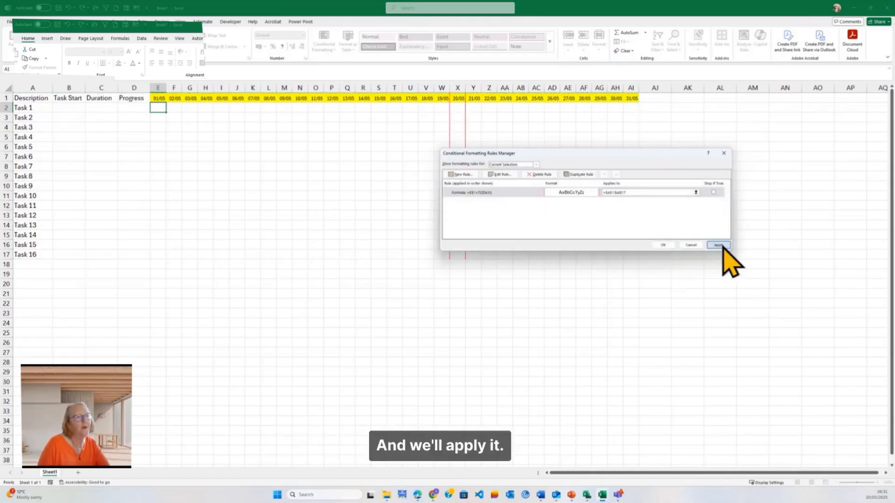
{"action": "left_click", "coordinate": [661, 246]}
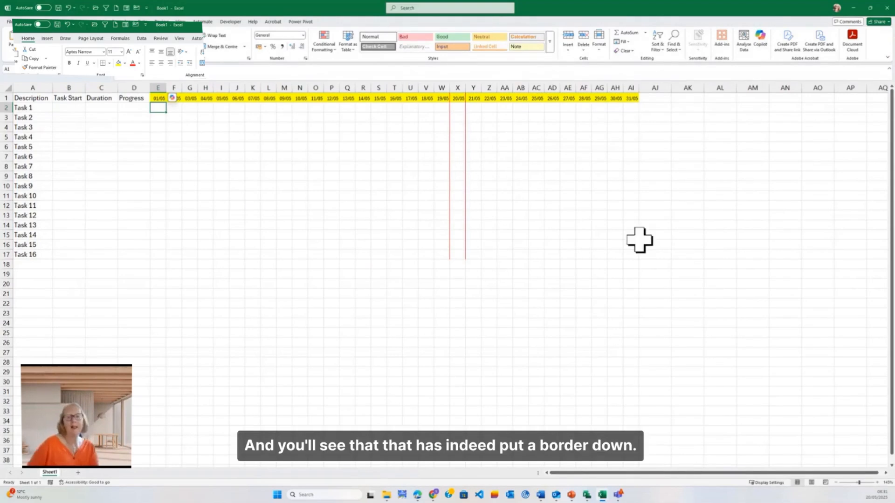